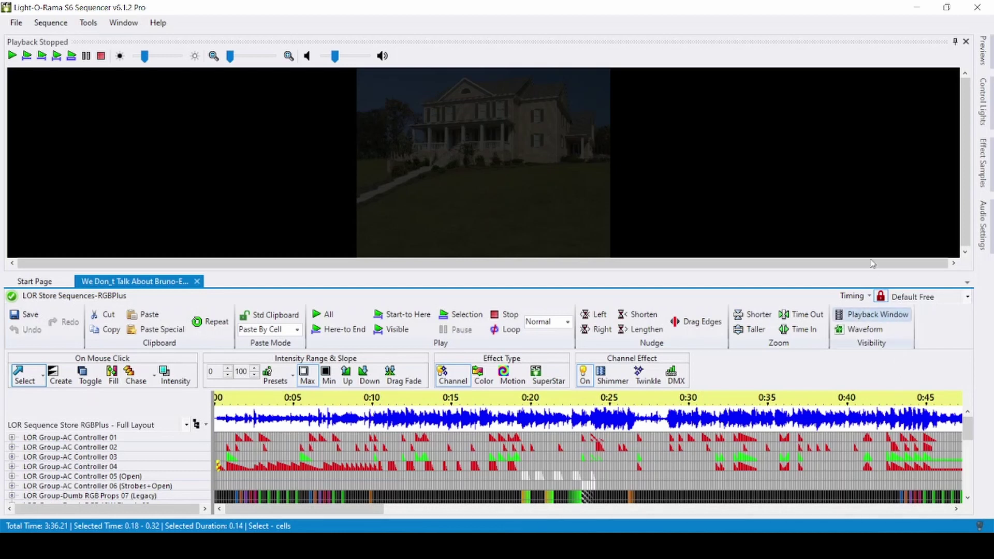
# Open Personal Preview for editing and import the S5 prop file LOR Group-RGB Pixel Stakes All-160.lpeprop into it.
pyautogui.moveTo(985, 53)
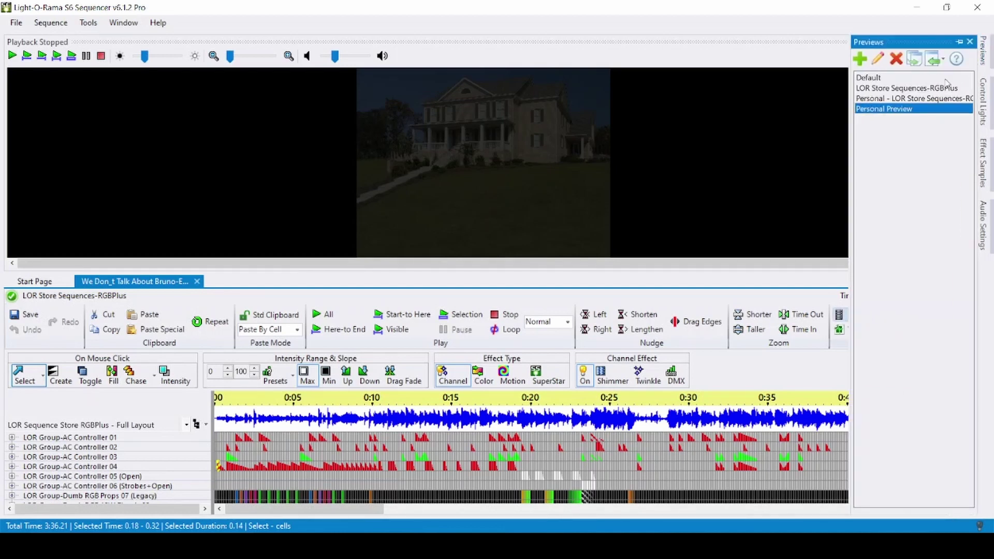
pyautogui.doubleClick(893, 107)
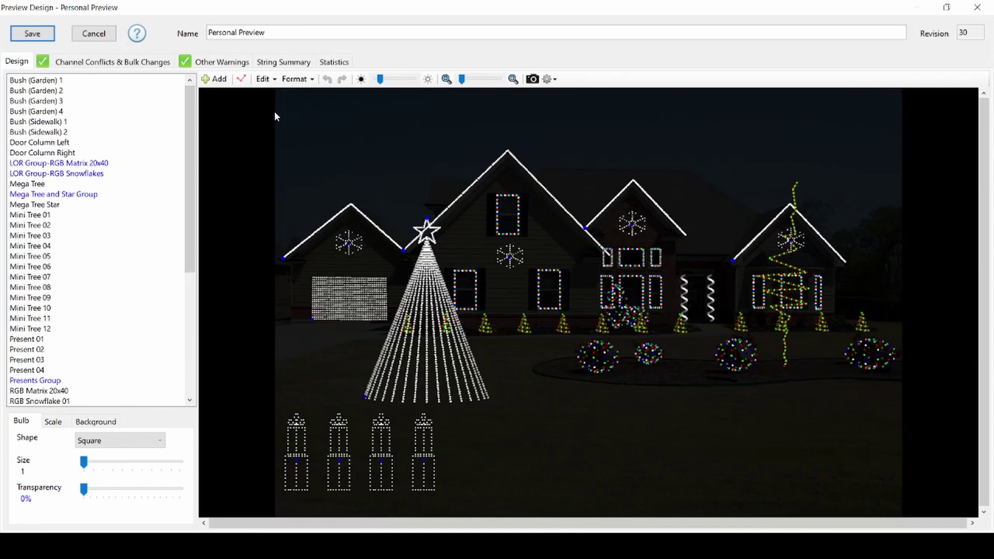
pyautogui.click(214, 79)
pyautogui.click(377, 285)
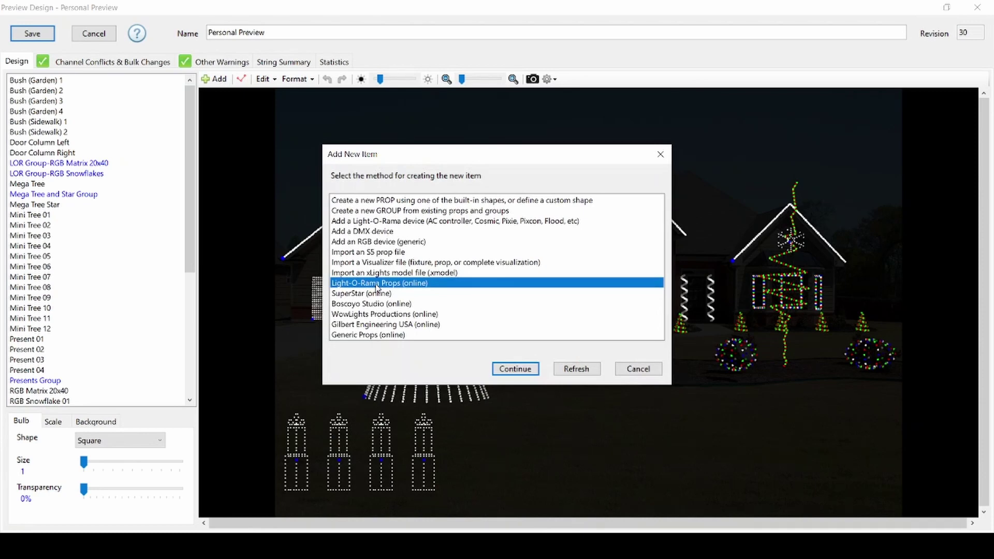
pyautogui.click(405, 256)
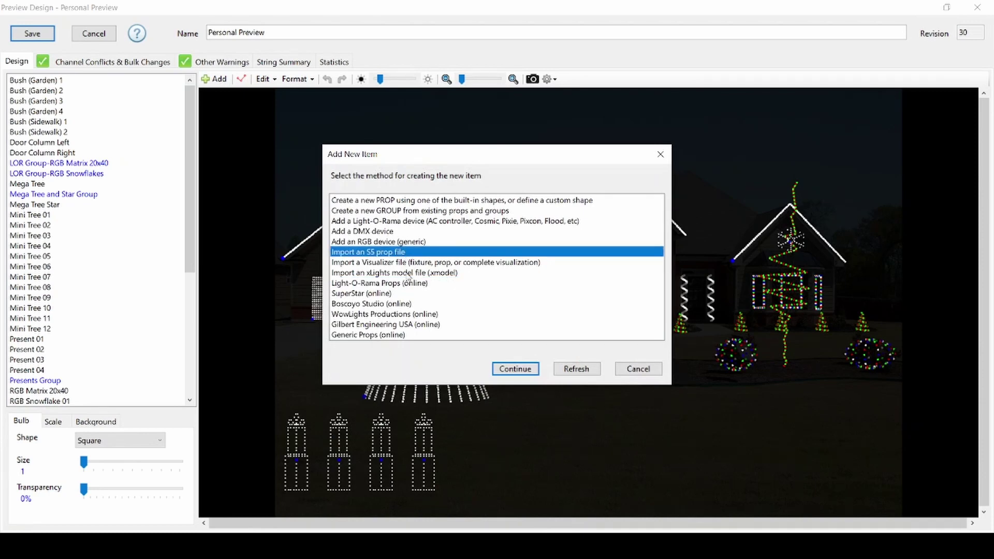
pyautogui.click(506, 369)
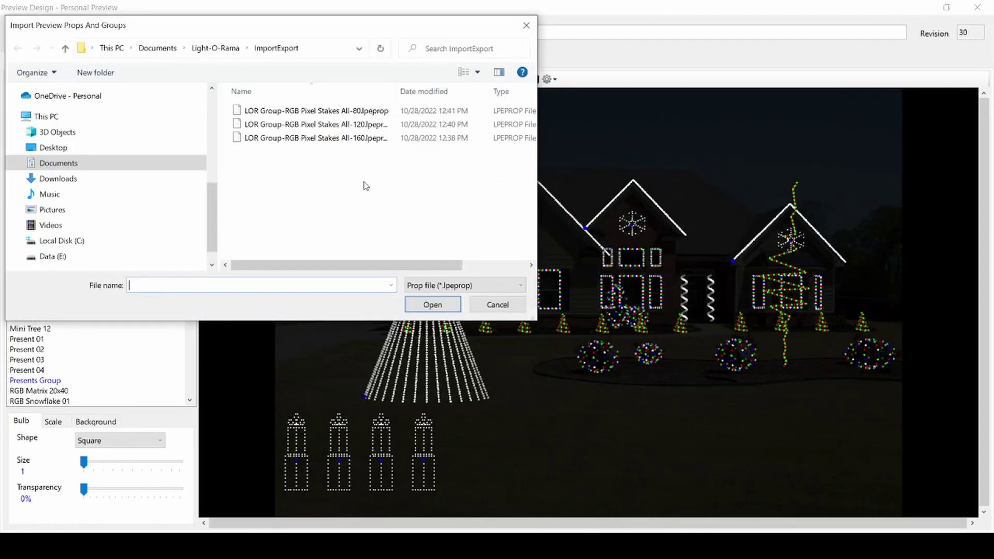
pyautogui.click(361, 111)
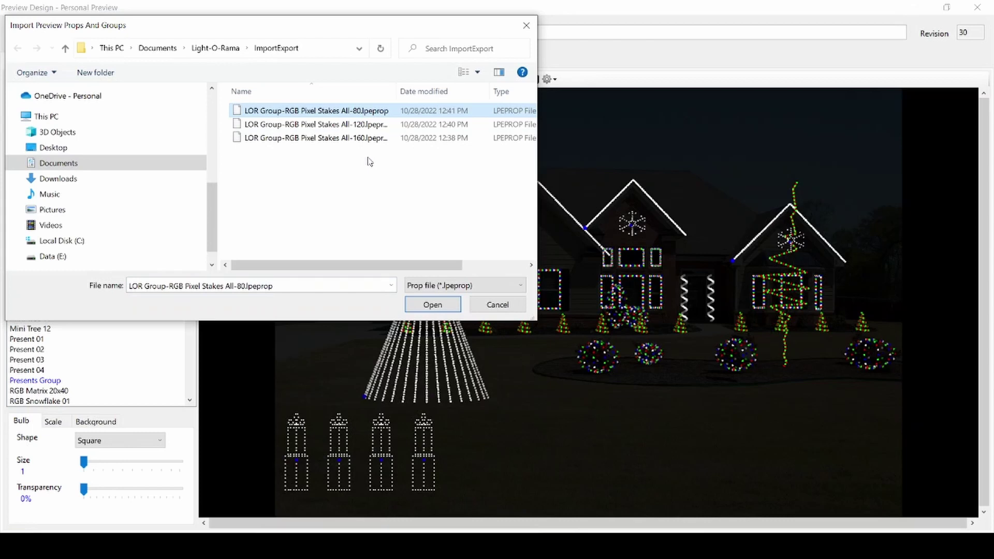
pyautogui.click(369, 126)
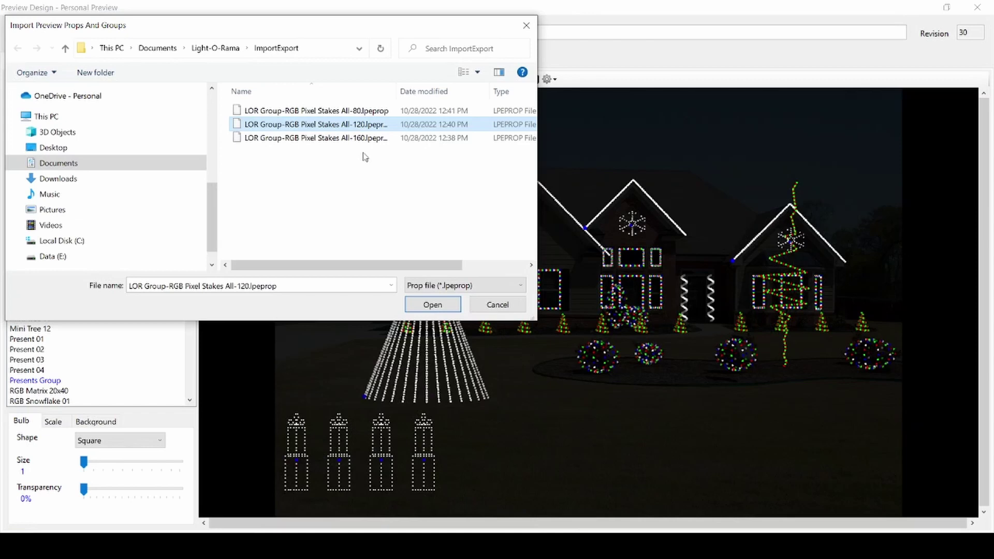
pyautogui.click(361, 138)
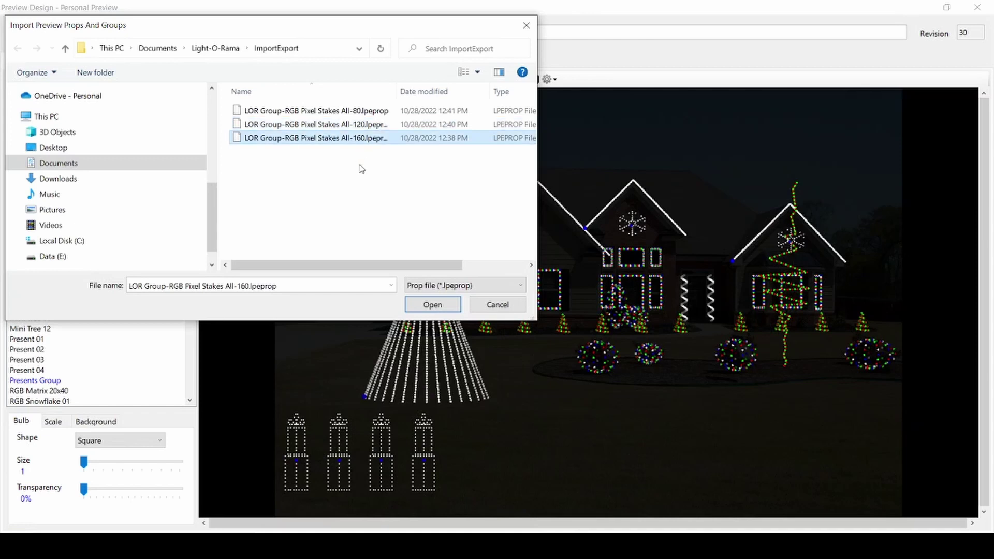
pyautogui.click(422, 306)
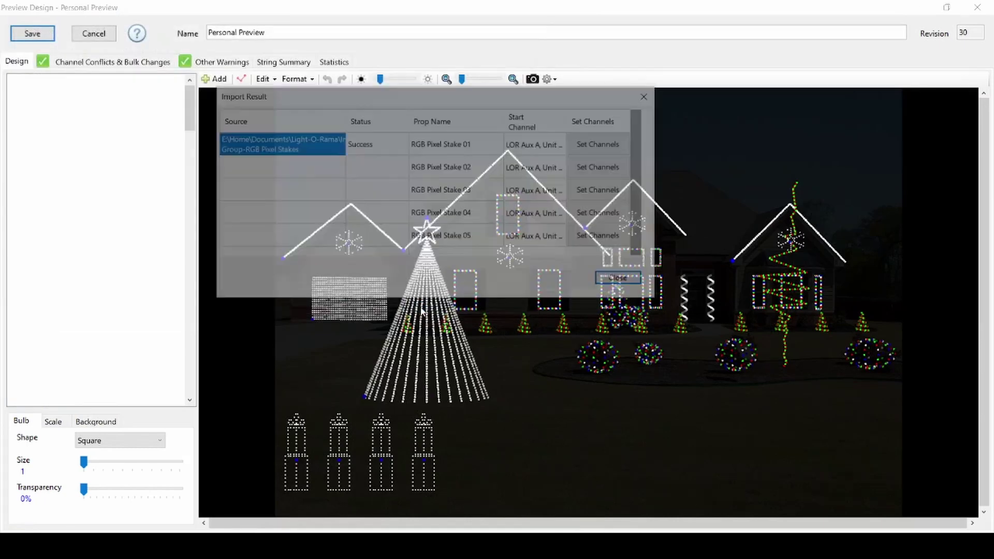
pyautogui.click(627, 281)
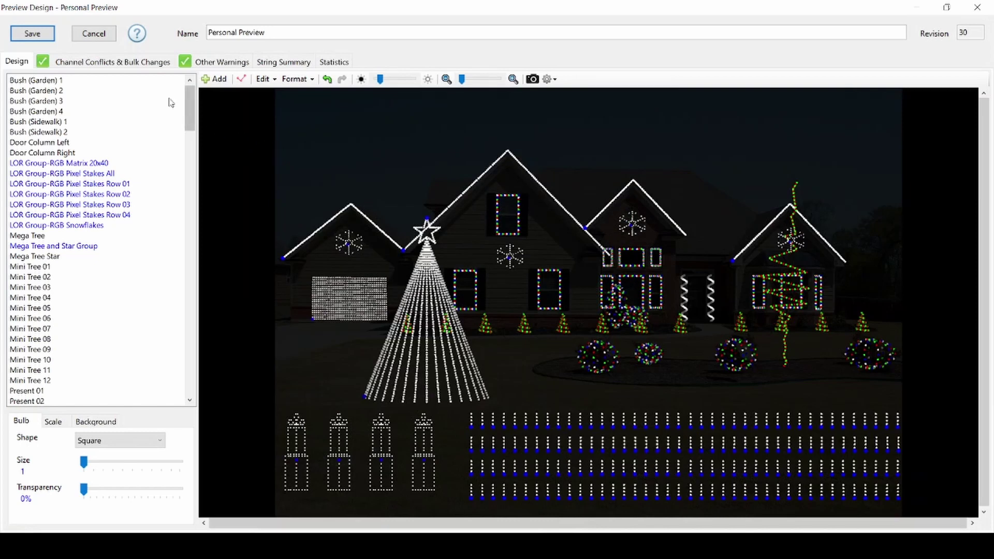
# Show all props on the channel conflicts page and filter them by the name "stake" to review their channels.
pyautogui.click(116, 65)
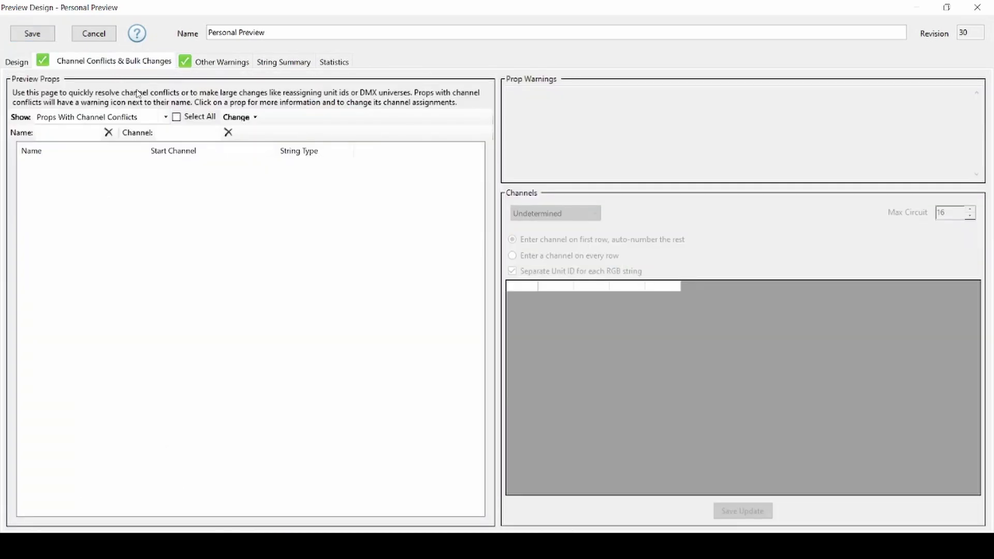
pyautogui.click(90, 118)
pyautogui.click(57, 131)
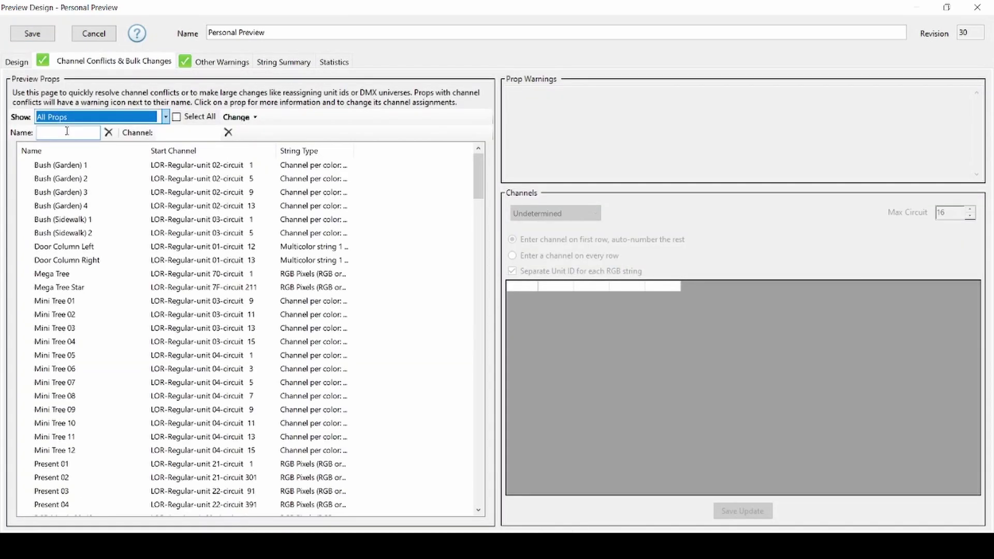
pyautogui.click(67, 132)
pyautogui.write('stake')
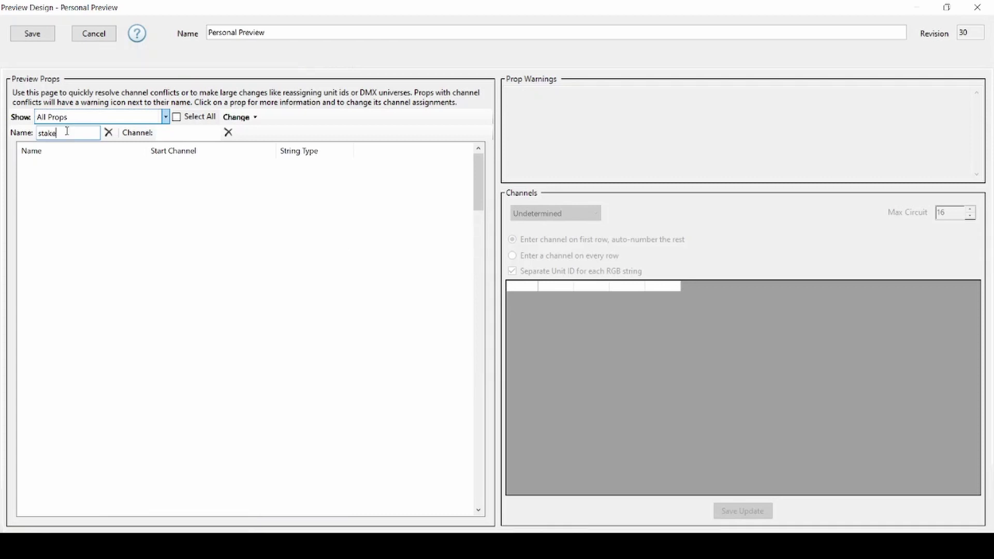
pyautogui.scroll(-15, 388, 282)
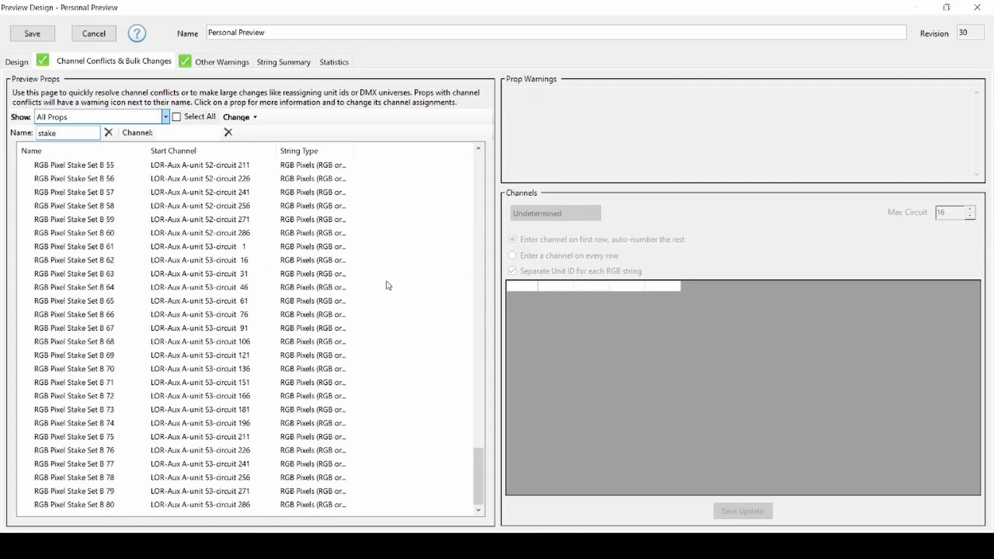
# Select RGB Pixel Stake Set B 61 through 80 and review the bulk changes available for them.
pyautogui.click(104, 506)
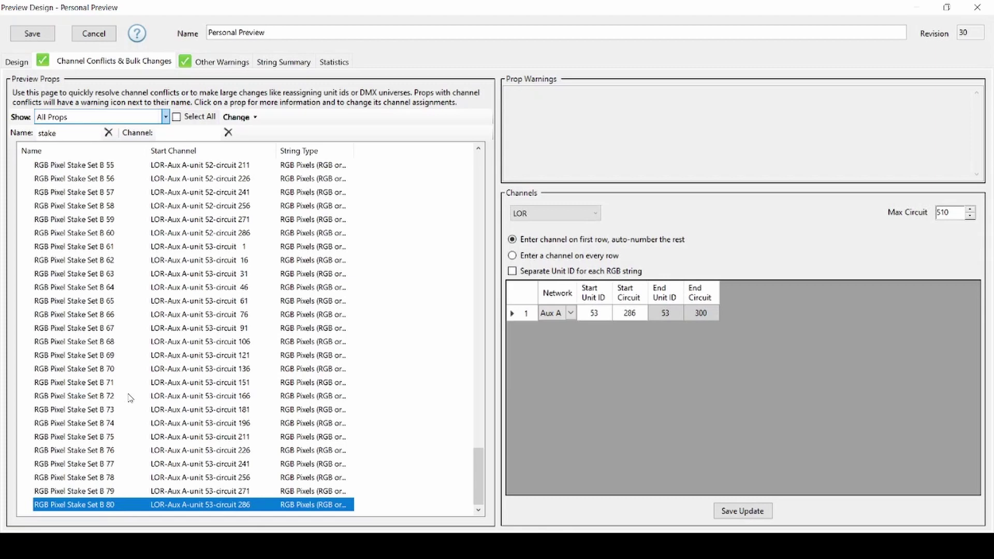
pyautogui.keyDown('shift'); pyautogui.click(107, 246); pyautogui.keyUp('shift')
pyautogui.click(238, 117)
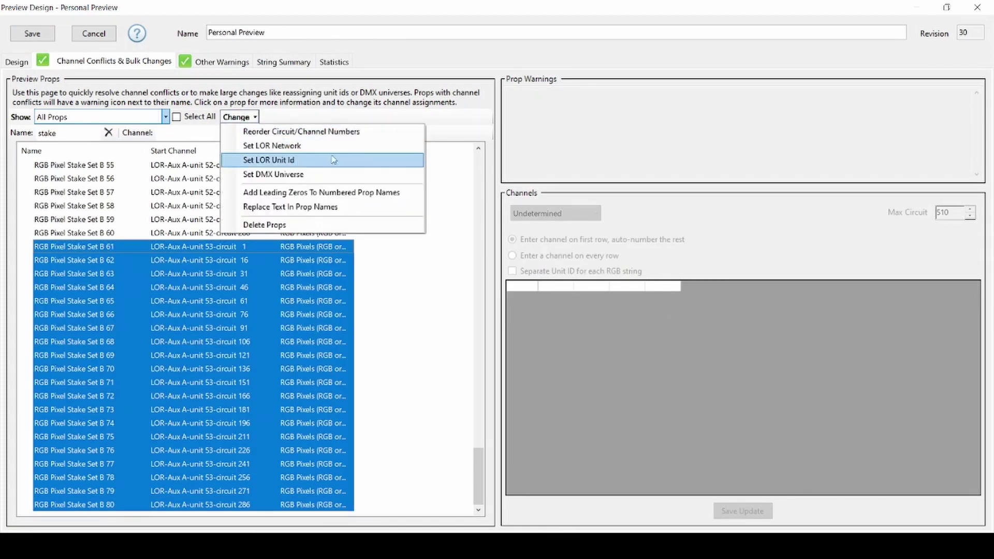
pyautogui.click(456, 128)
# Save the edited preview and choose Personal Preview as the preview for the open sequence.
pyautogui.click(31, 33)
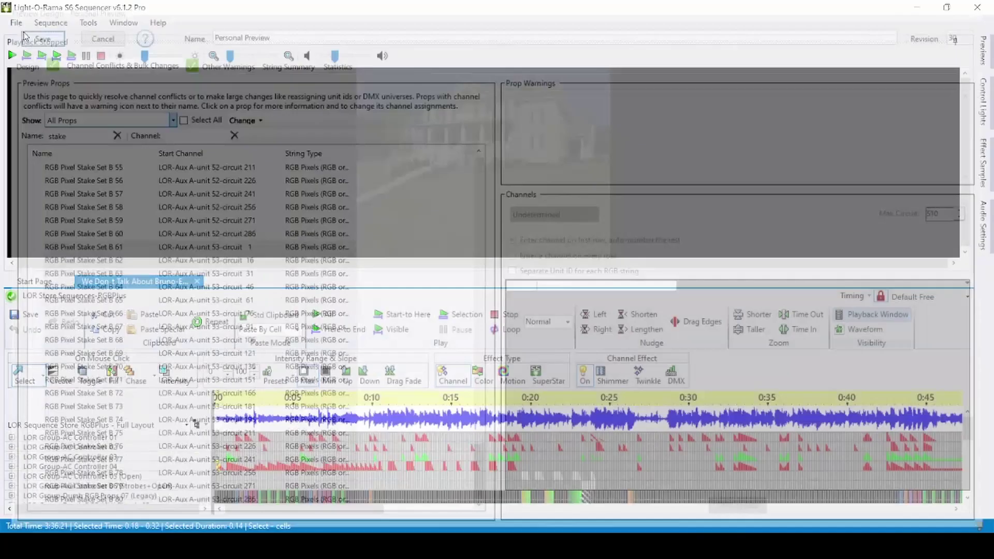
pyautogui.click(50, 22)
pyautogui.click(122, 179)
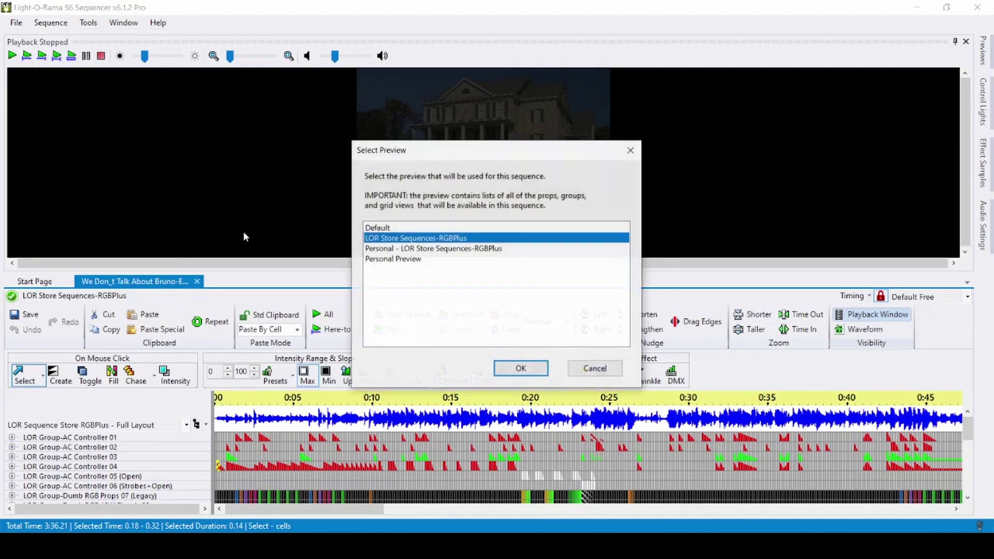
pyautogui.click(400, 260)
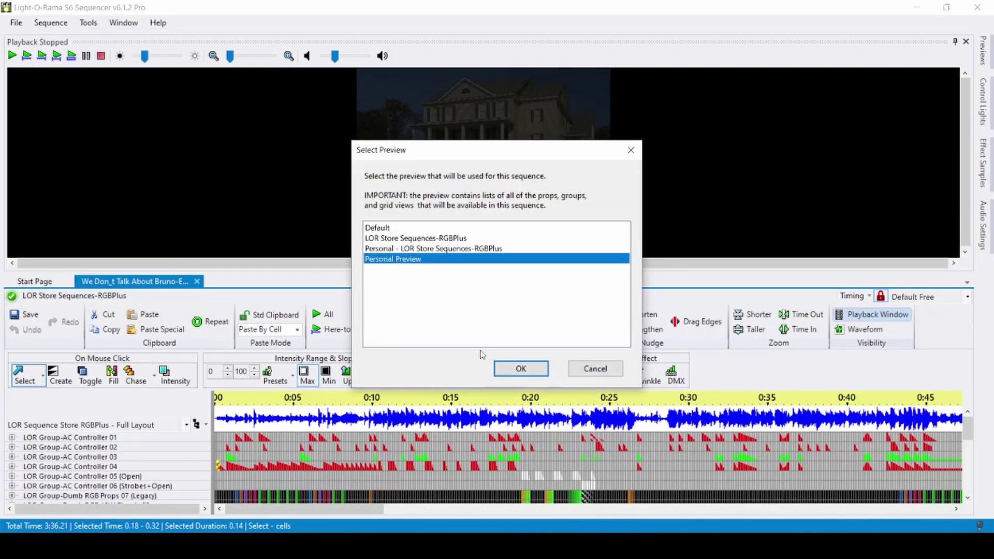
pyautogui.click(520, 368)
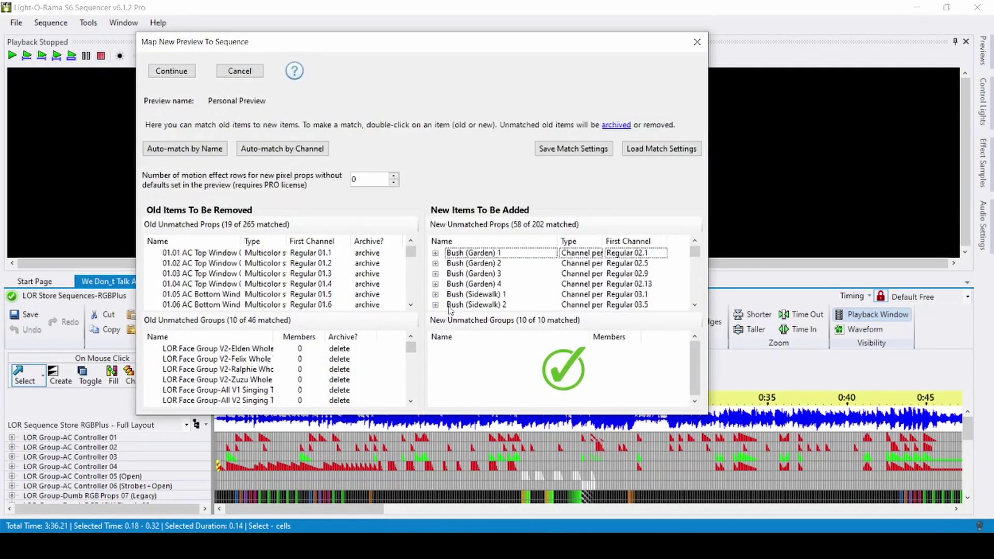
# Auto-match the unmatched props by channel, check the remaining new props, and apply the preview mapping to the sequence.
pyautogui.click(284, 153)
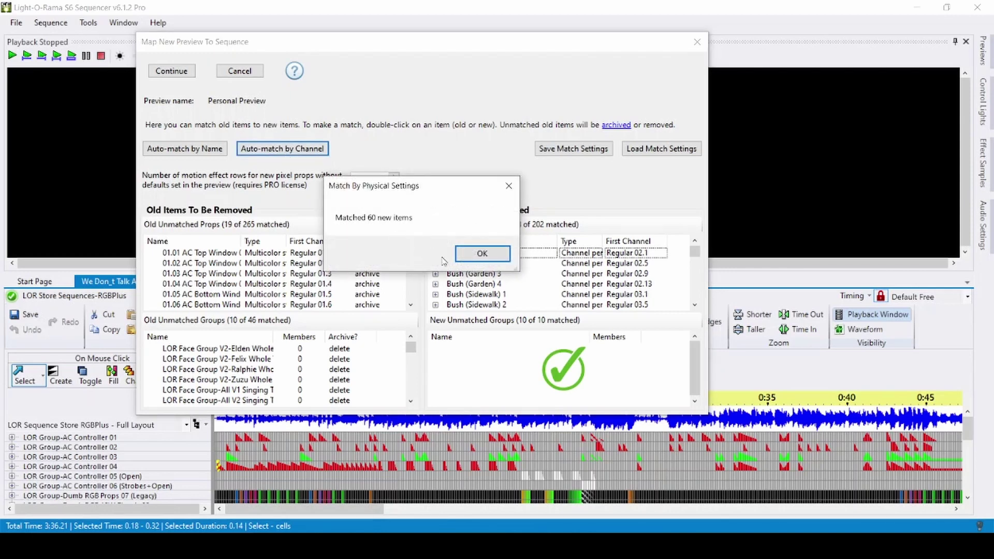
pyautogui.click(481, 255)
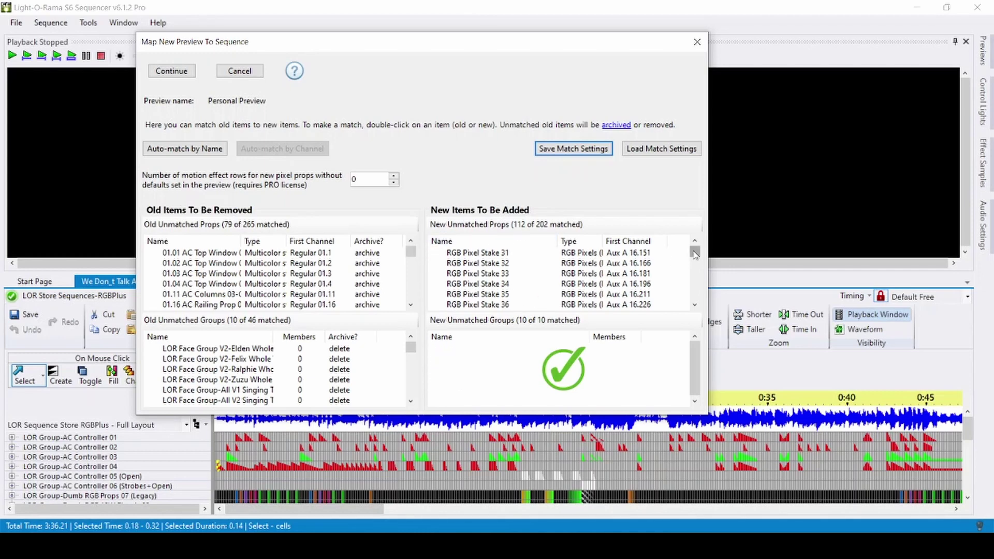
pyautogui.moveTo(695, 253)
pyautogui.mouseDown()
pyautogui.moveTo(698, 295)
pyautogui.moveTo(695, 252)
pyautogui.mouseUp()
pyautogui.click(181, 77)
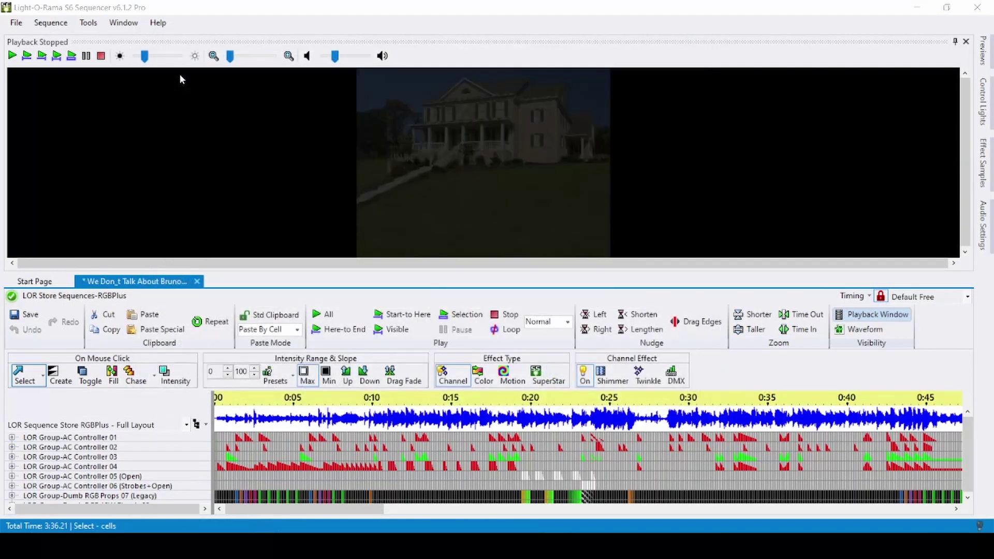
pyautogui.click(301, 287)
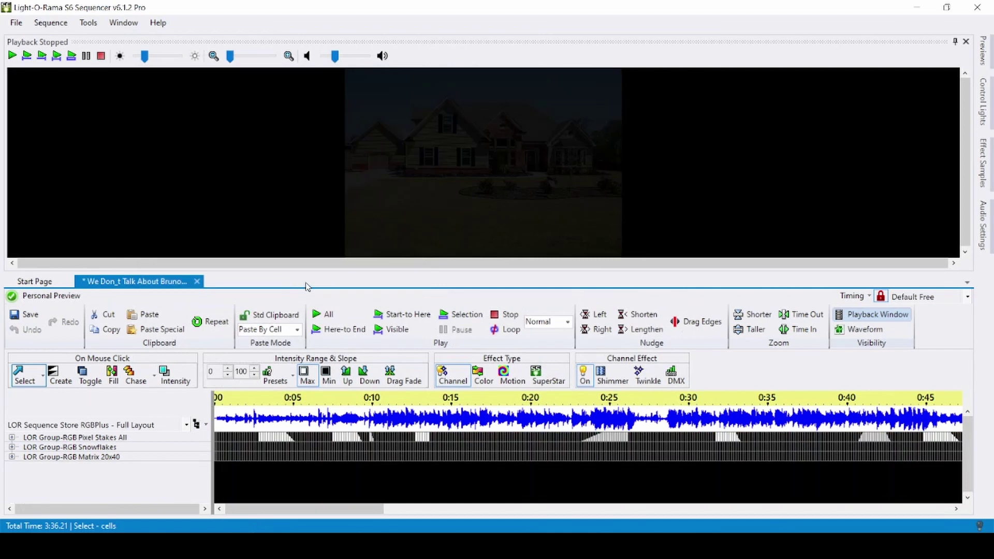
# Play the remapped sequence from its beginning to the end.
pyautogui.press('F8')
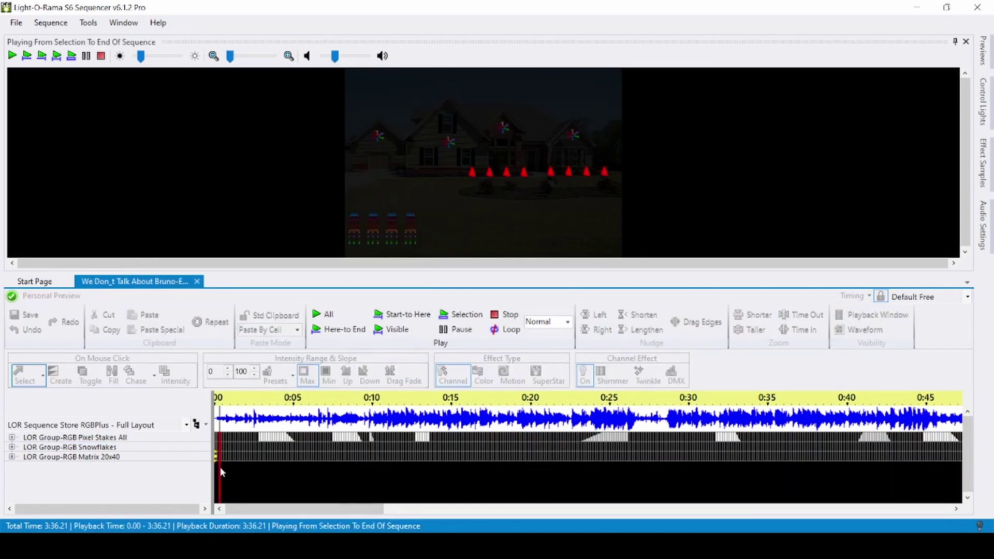